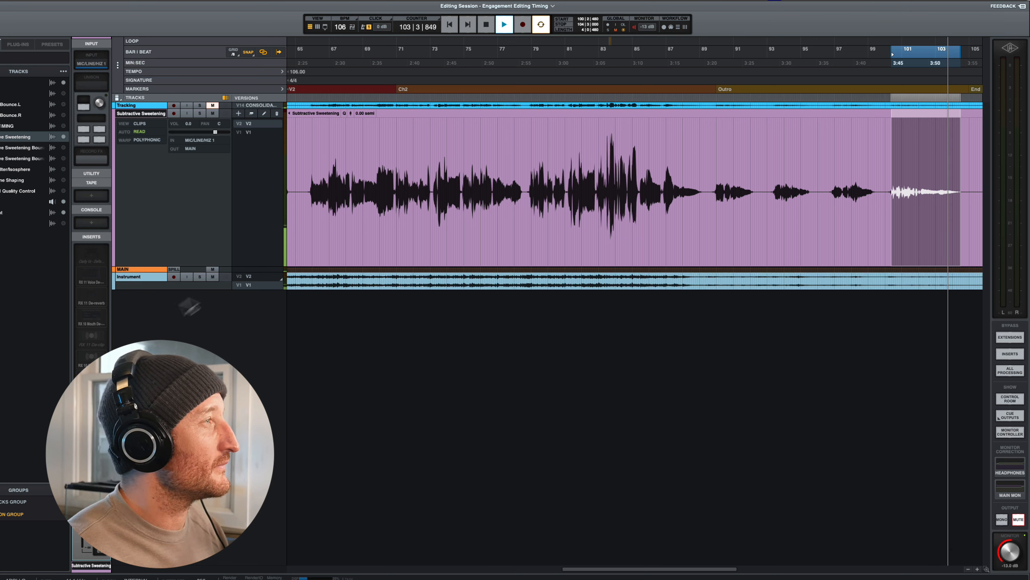
- Mute the Instrument track and audition the looped vocal ending on its own
key("space")
left_click(213, 277)
key("space")
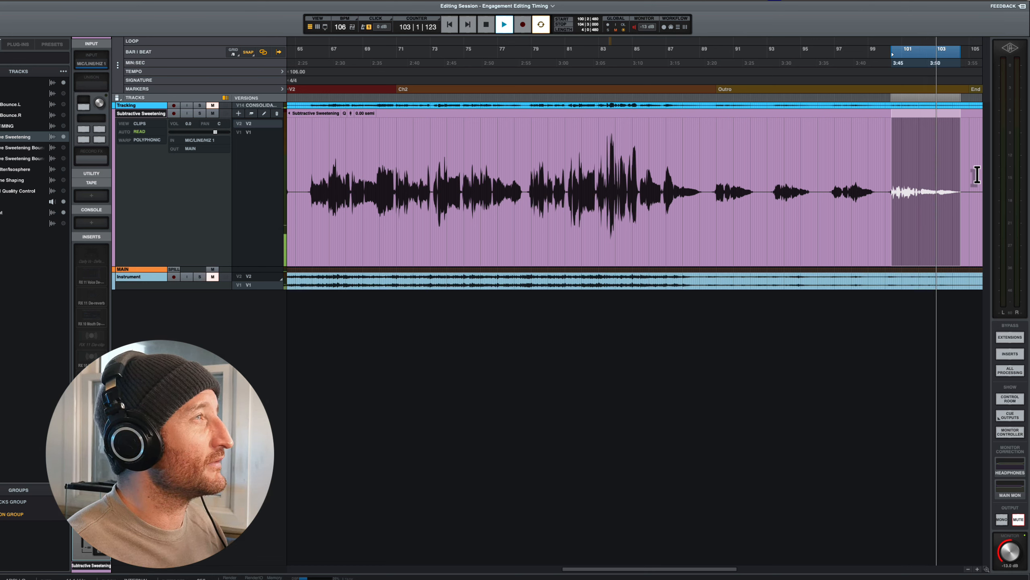
key("space")
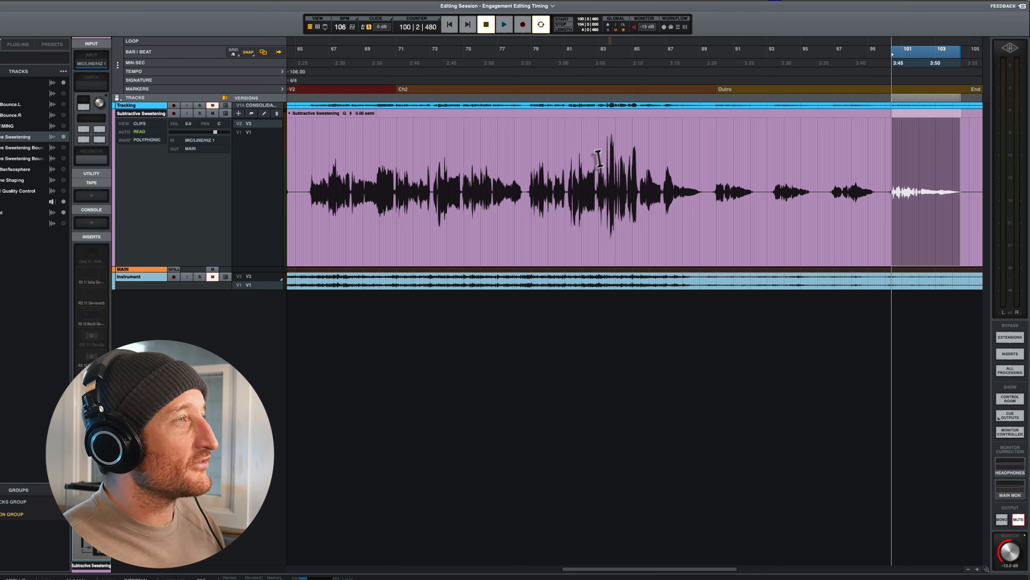
- Loop the loud vocal passage in about bars 82 to 85 and open the Subtractive Sweetening track's Voice De-noise insert clear of the selection
left_click_drag(579, 156, 639, 167)
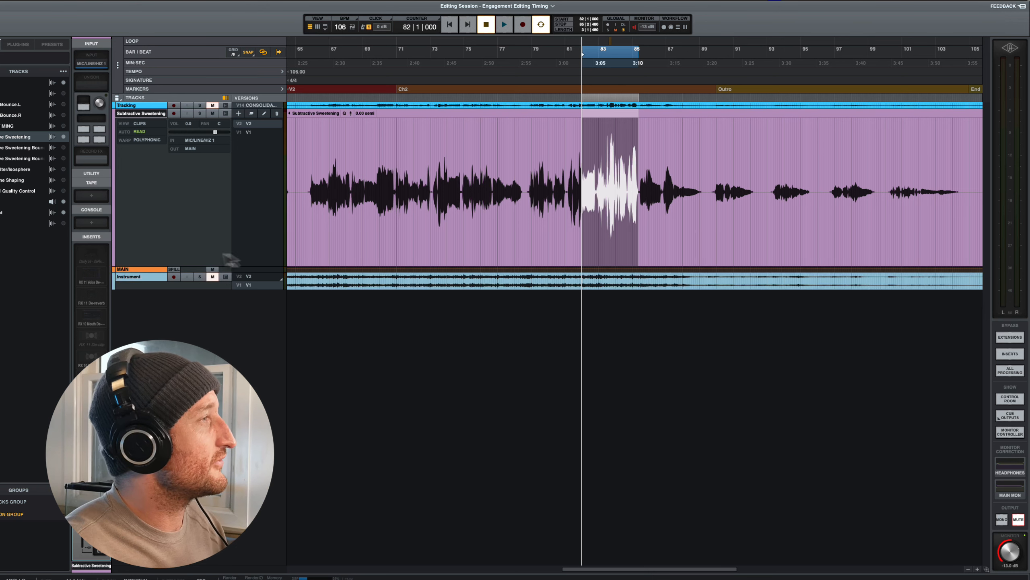
left_click(96, 276)
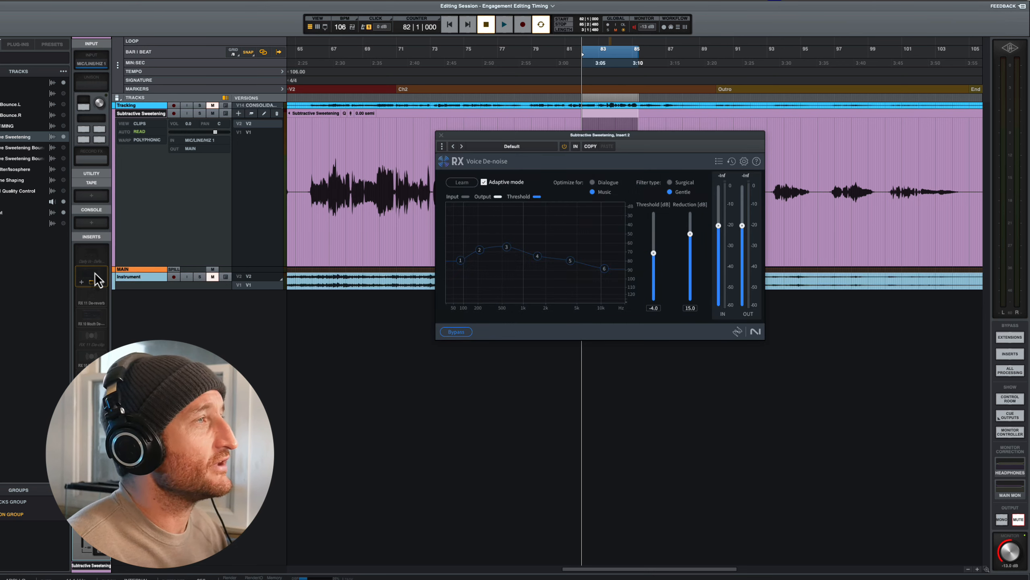
left_click_drag(611, 137, 383, 94)
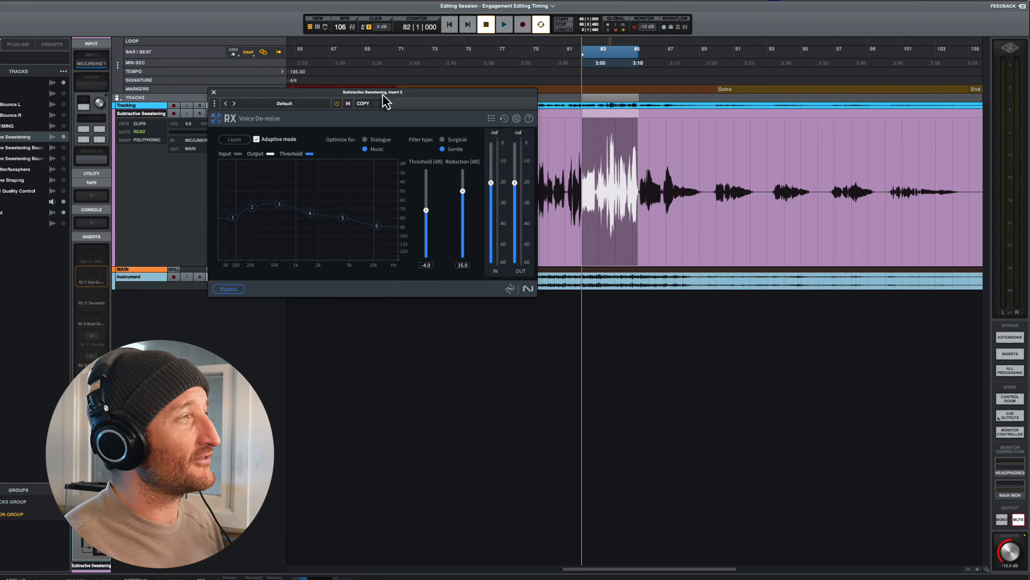
left_click_drag(329, 94, 296, 48)
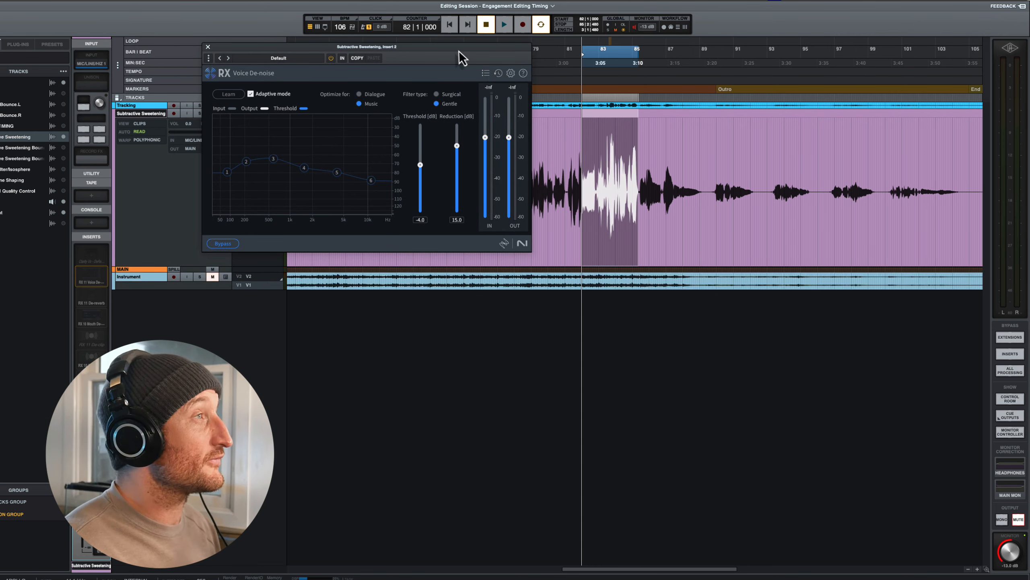
left_click_drag(460, 51, 433, 51)
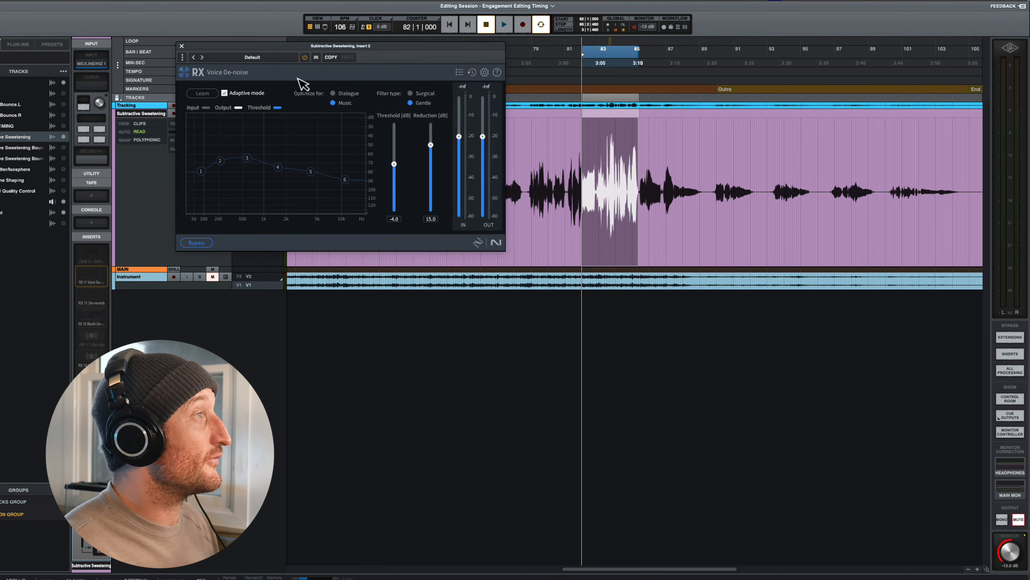
- Open the track's De-reverb insert and arrange both plug-in windows on either side of the looped passage
left_click(97, 301)
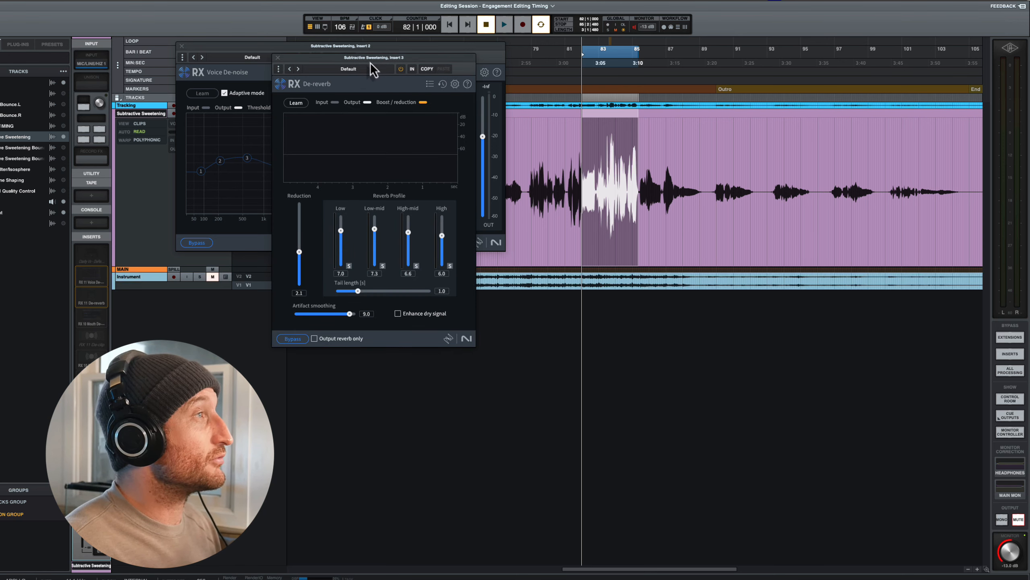
left_click_drag(369, 59, 814, 33)
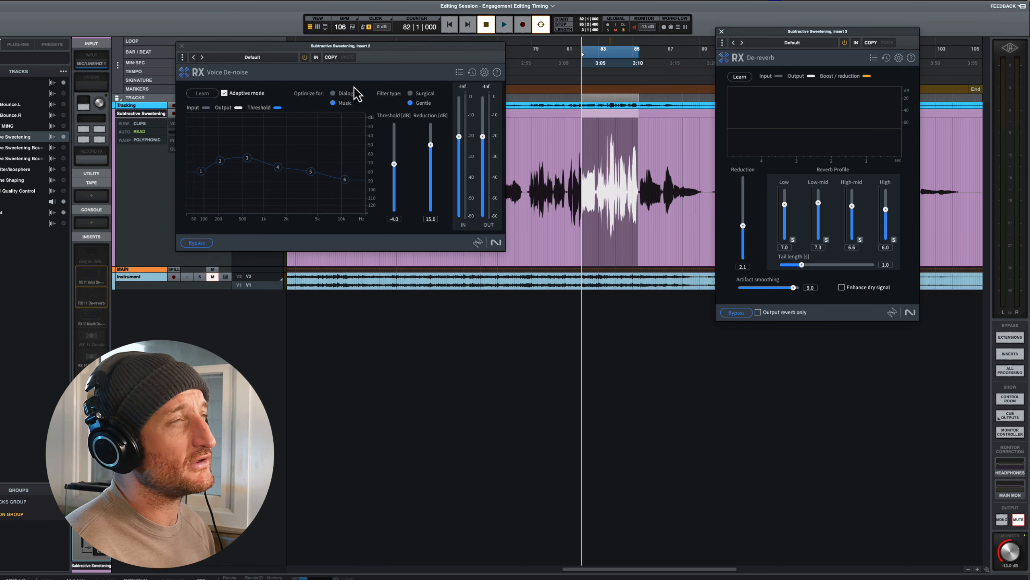
left_click_drag(221, 45, 269, 43)
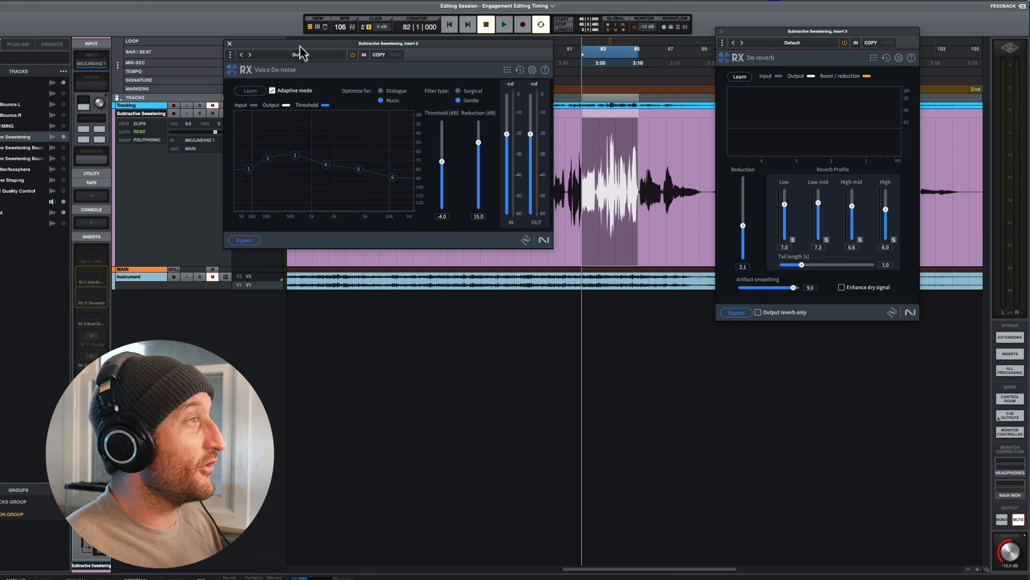
left_click_drag(300, 52, 306, 55)
- Activate Voice De-noise and compare the looped vocal with the plug-in bypassed and active
left_click(369, 58)
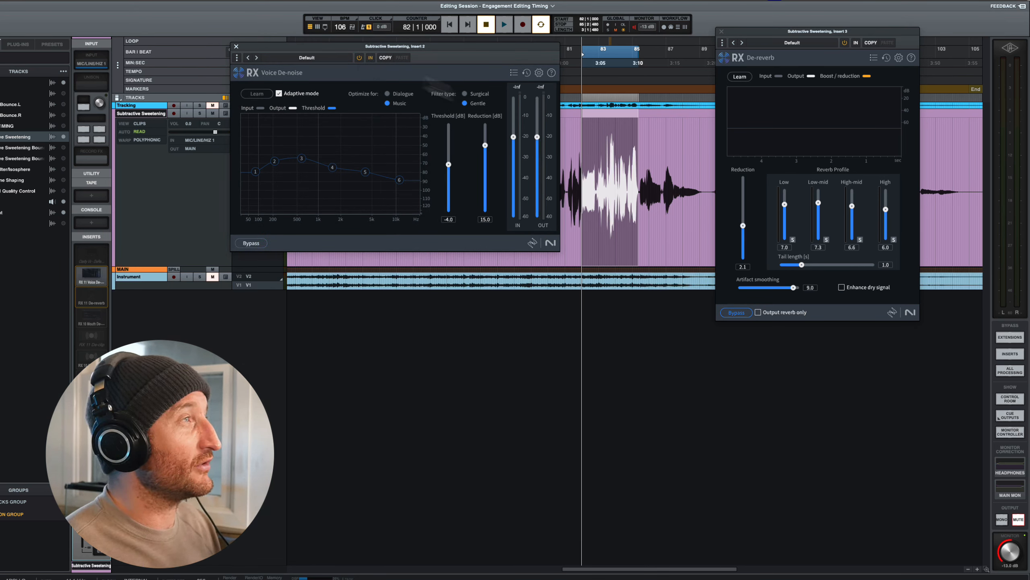
key("space")
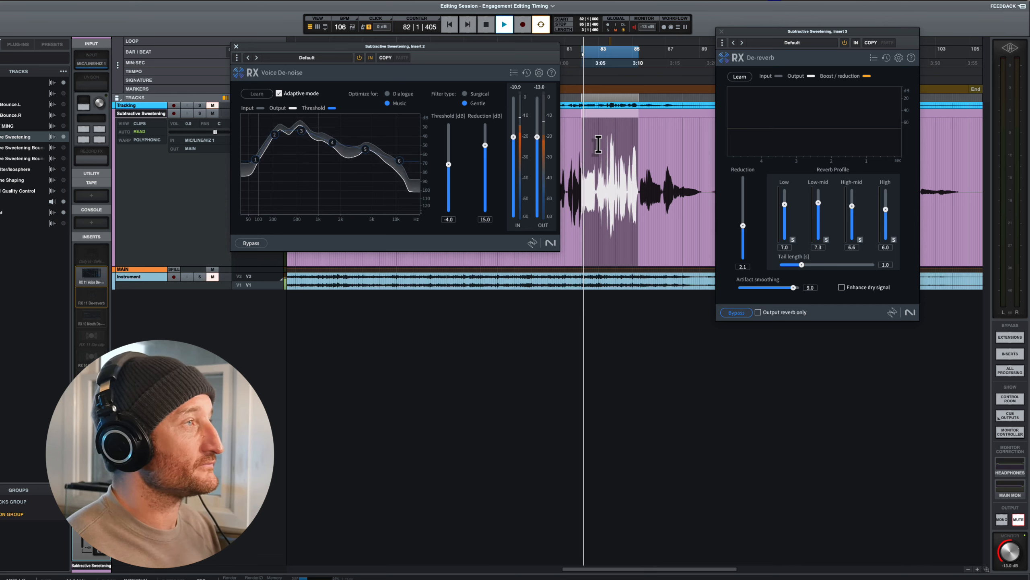
left_click(252, 245)
left_click(251, 244)
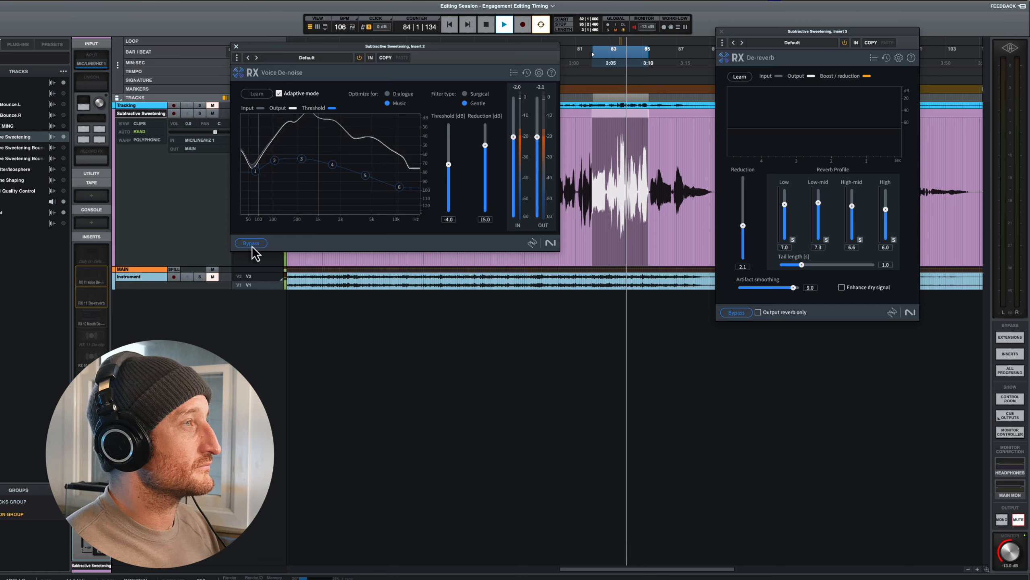
key("space")
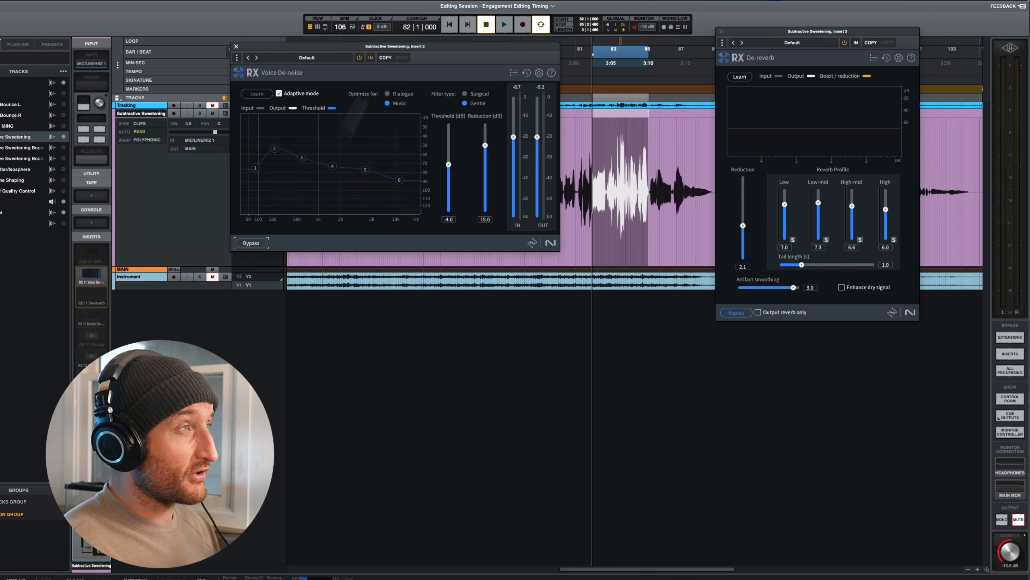
- Try a Voice De-noise threshold of 3.0 dB and audition it on the looped passage
left_click_drag(448, 164, 449, 147)
key("space")
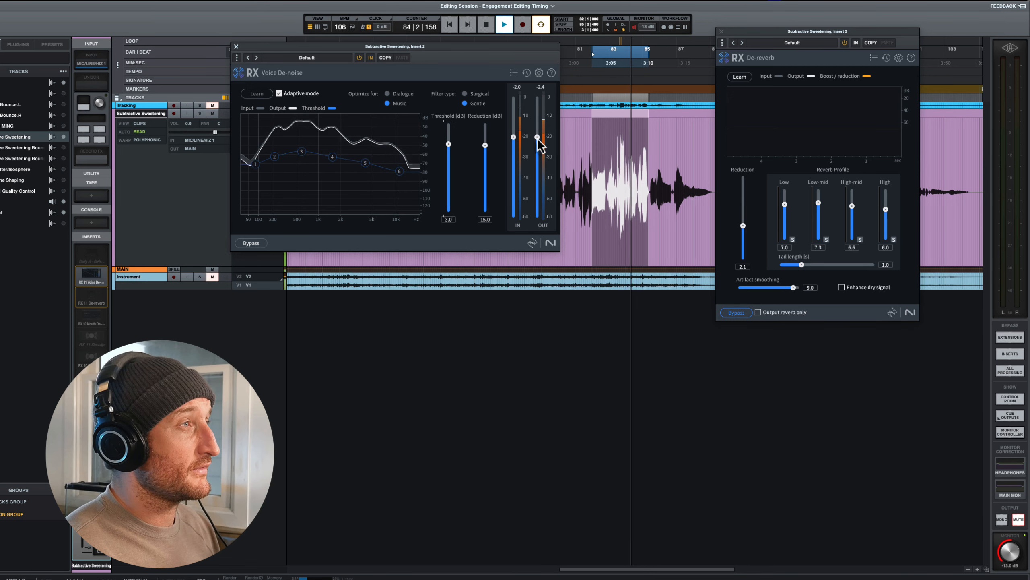
key("space")
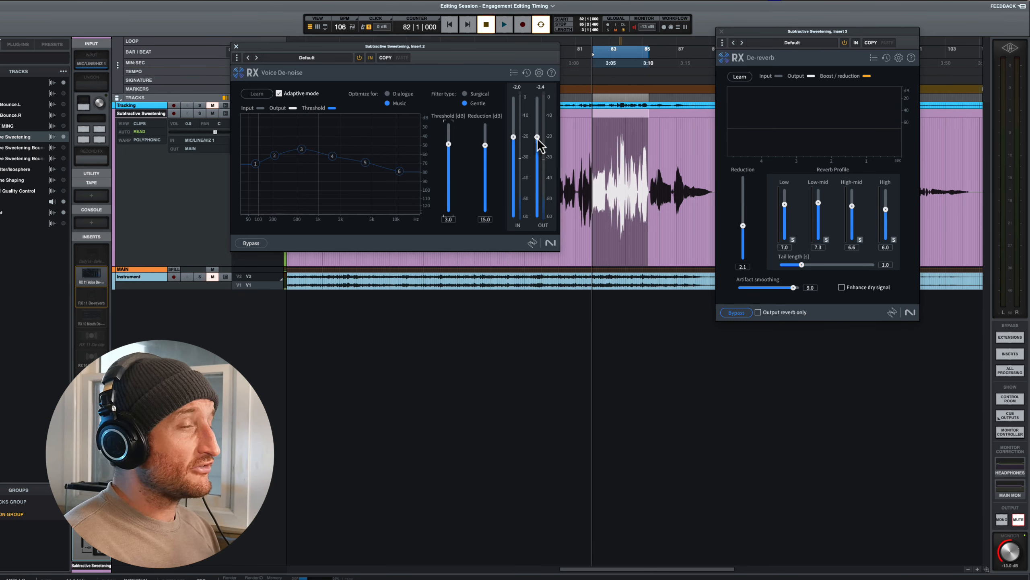
- Set the Voice De-noise threshold to -2.0 dB and close its window
left_click_drag(449, 144, 450, 159)
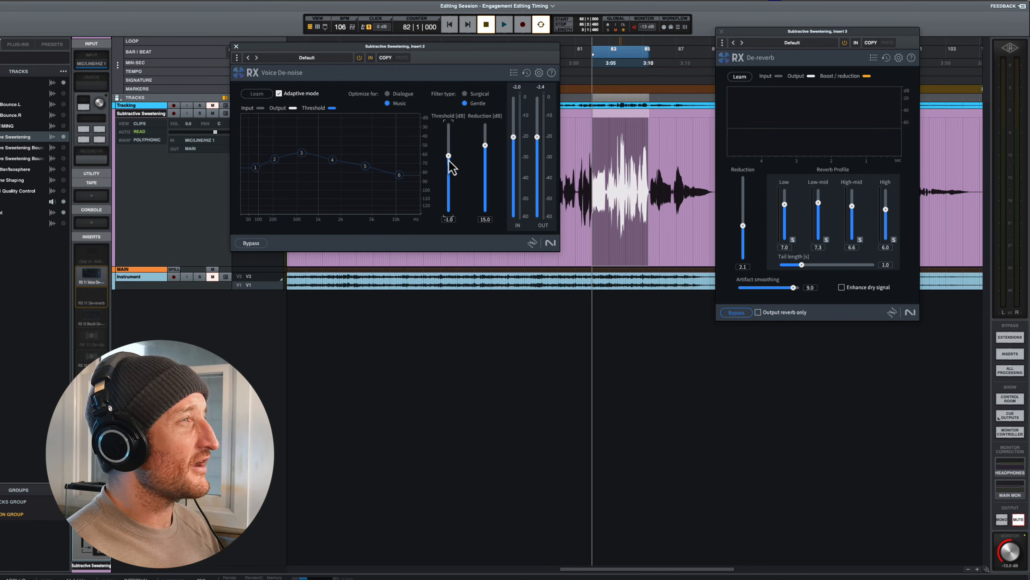
left_click_drag(448, 159, 449, 161)
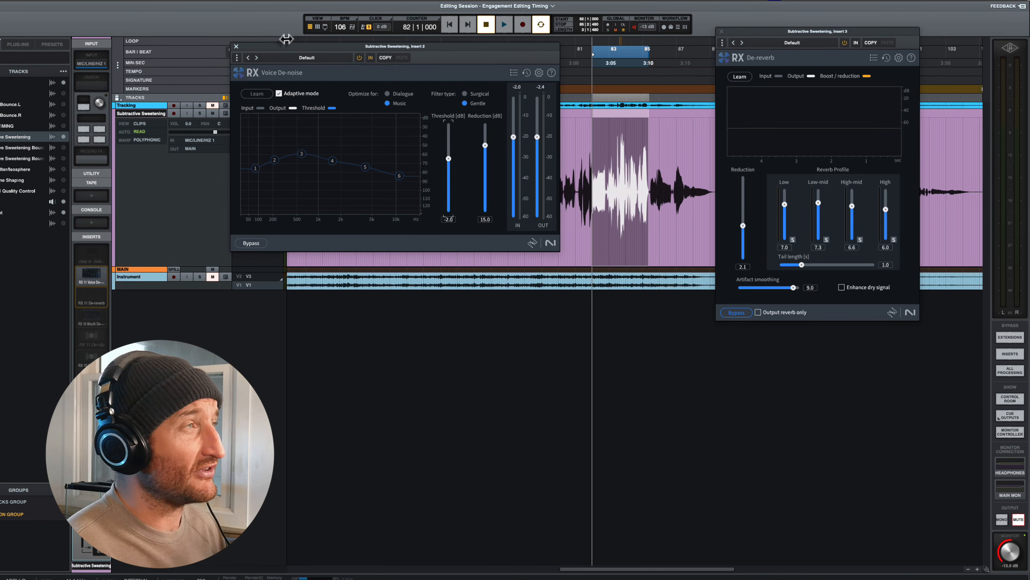
left_click(236, 47)
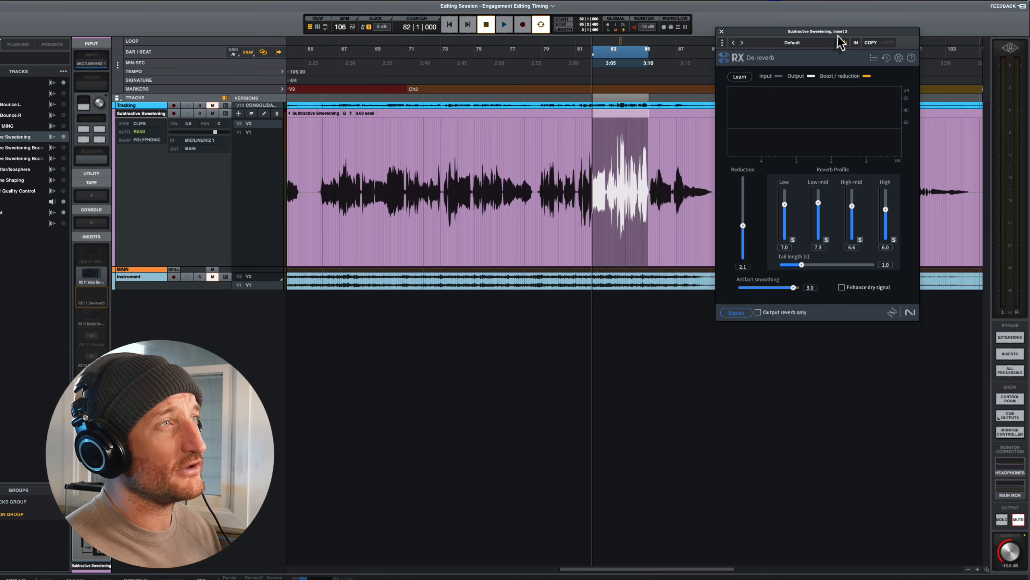
- Activate De-reverb and set its reduction to 1.4 while playing the looped vocal
left_click_drag(842, 32, 357, 42)
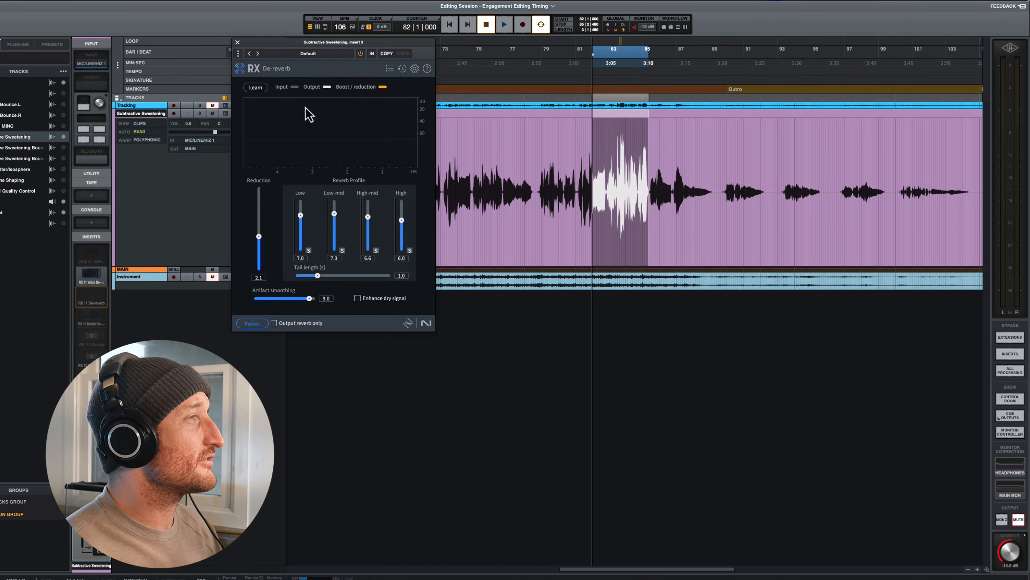
left_click(250, 324)
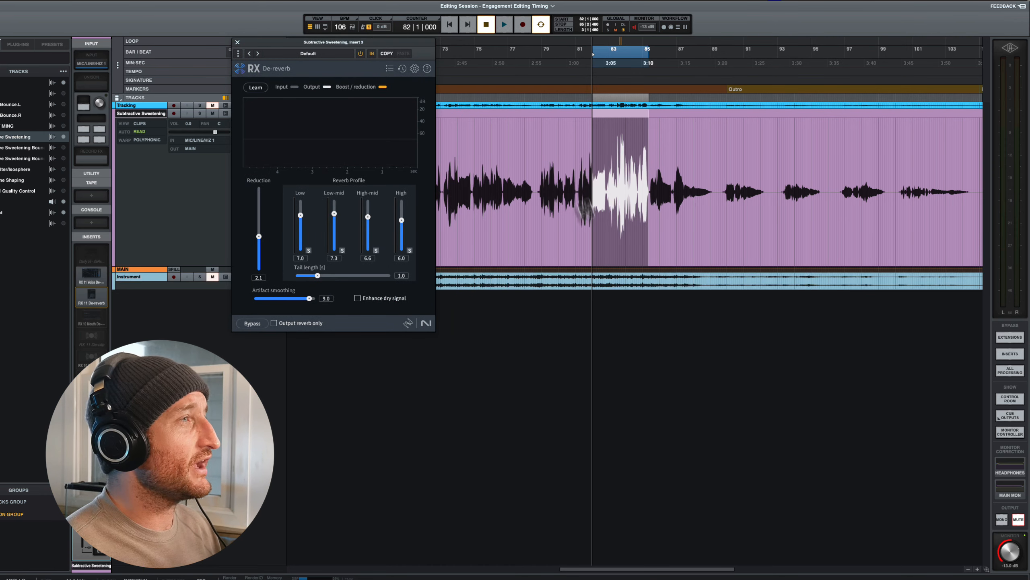
key("space")
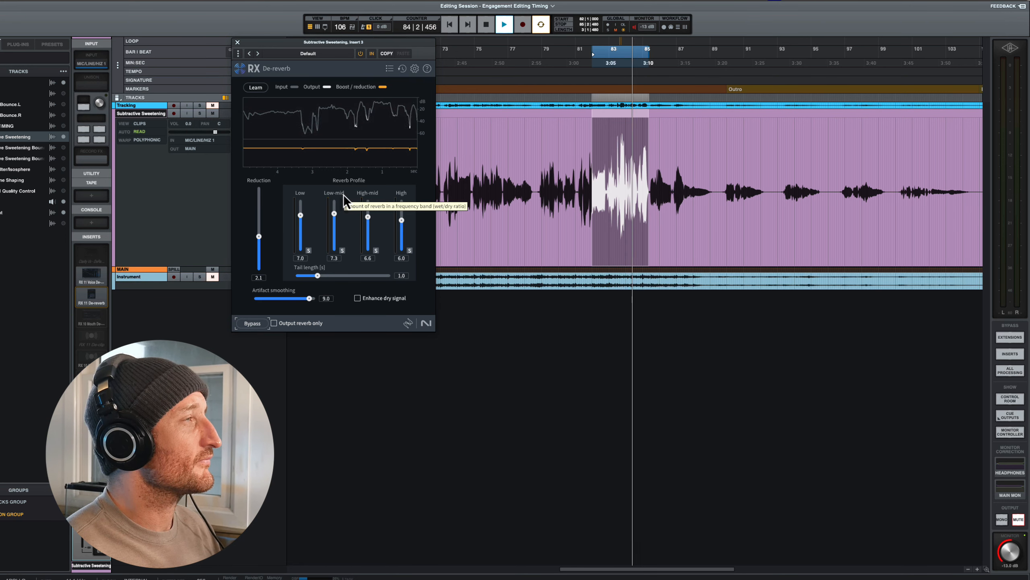
left_click_drag(260, 239, 259, 241)
key("space")
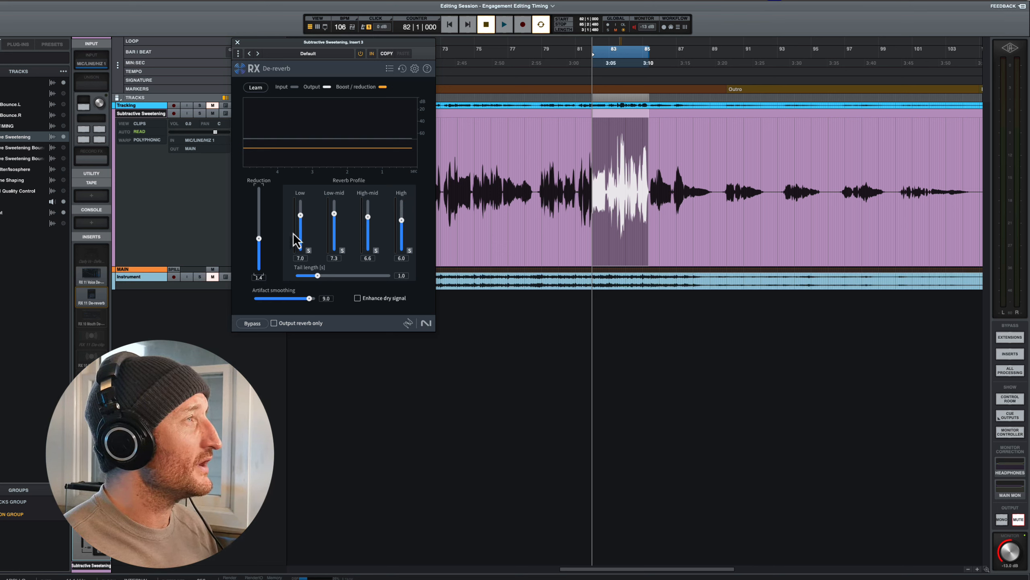
- Compare the loop with De-reverb bypassed and active, and set Low to 6.6, Low-mid to 6.9 and tail length to 0.9 s
key("space")
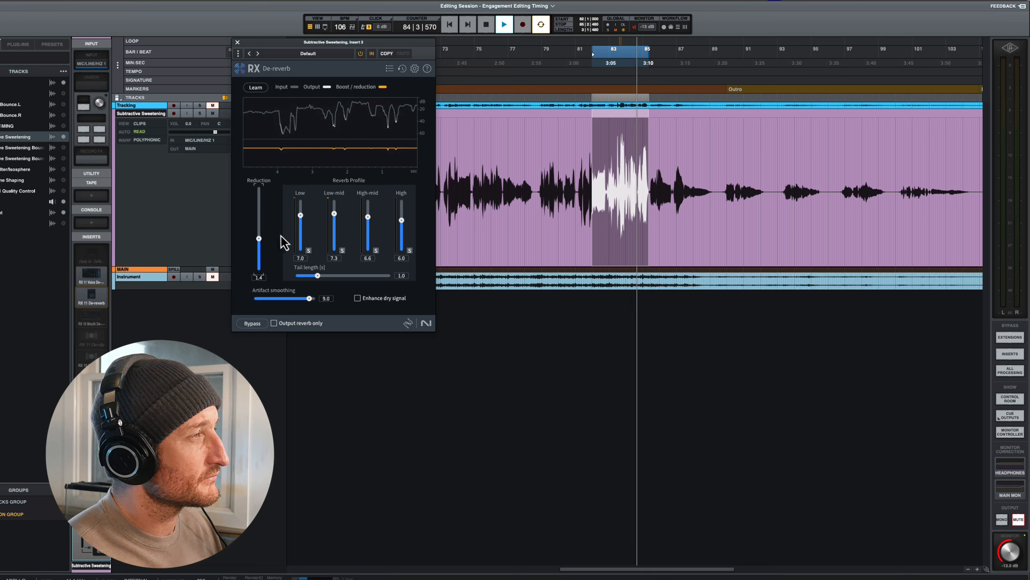
left_click(260, 325)
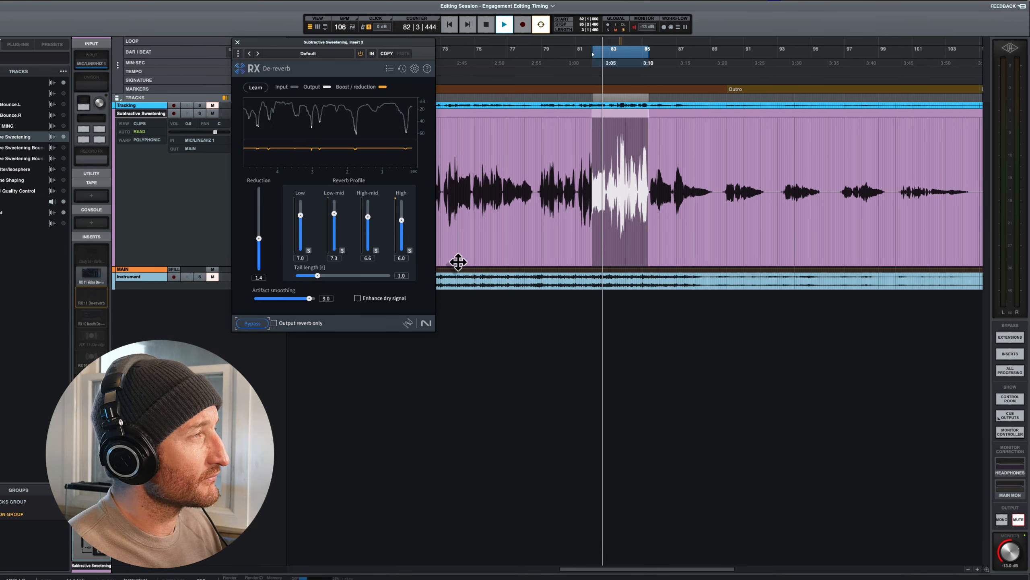
left_click(254, 327)
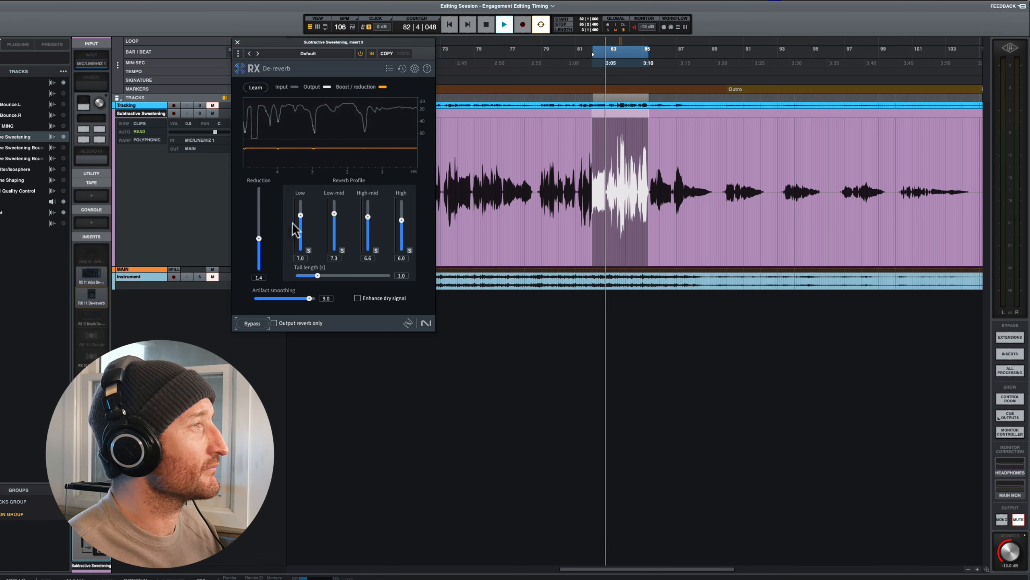
left_click_drag(300, 215, 336, 219)
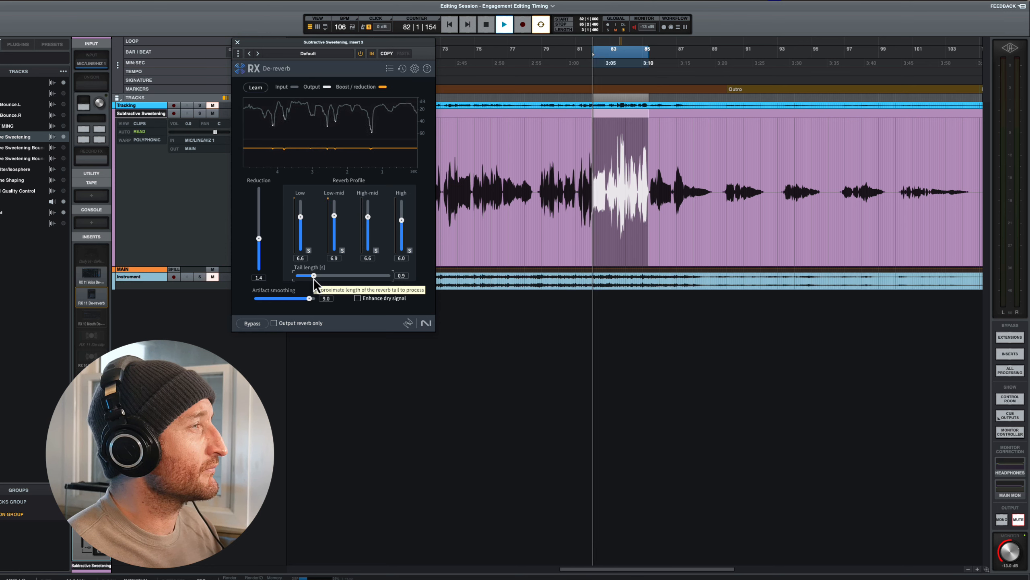
key("space")
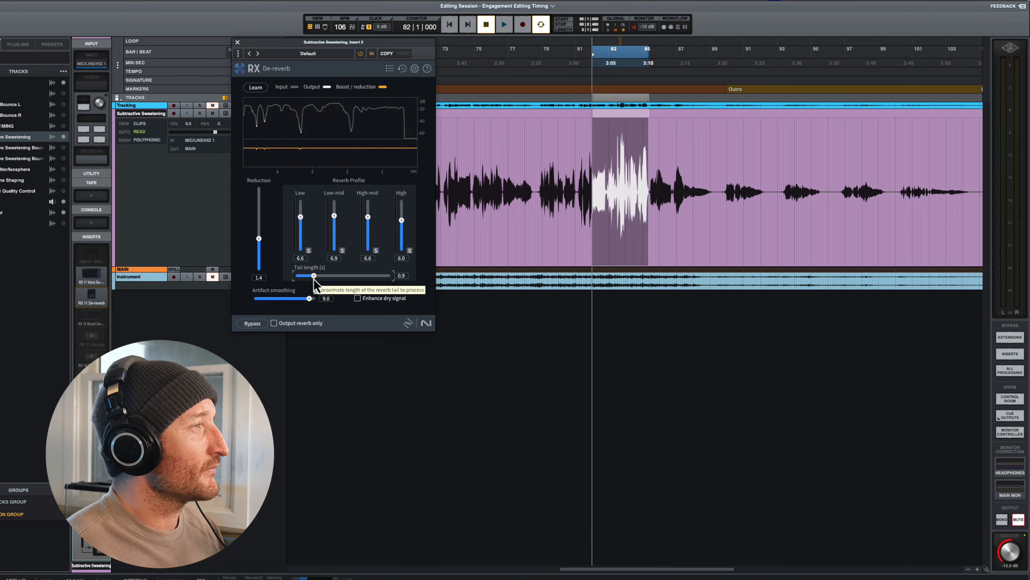
- Compare the looped vocal with all processing bypassed and with it active
left_click(1010, 370)
key("space")
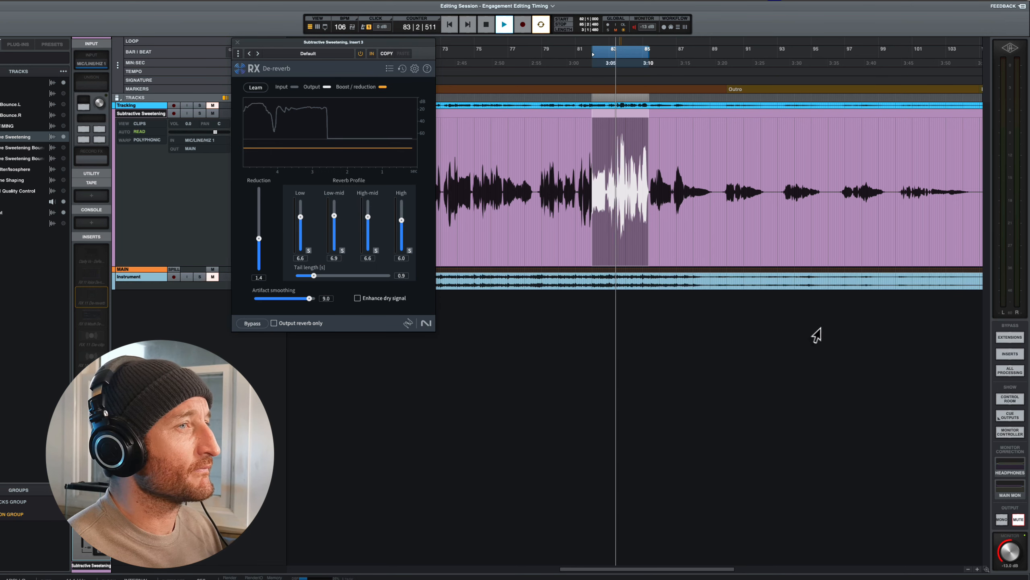
key("space")
left_click(1012, 372)
key("space")
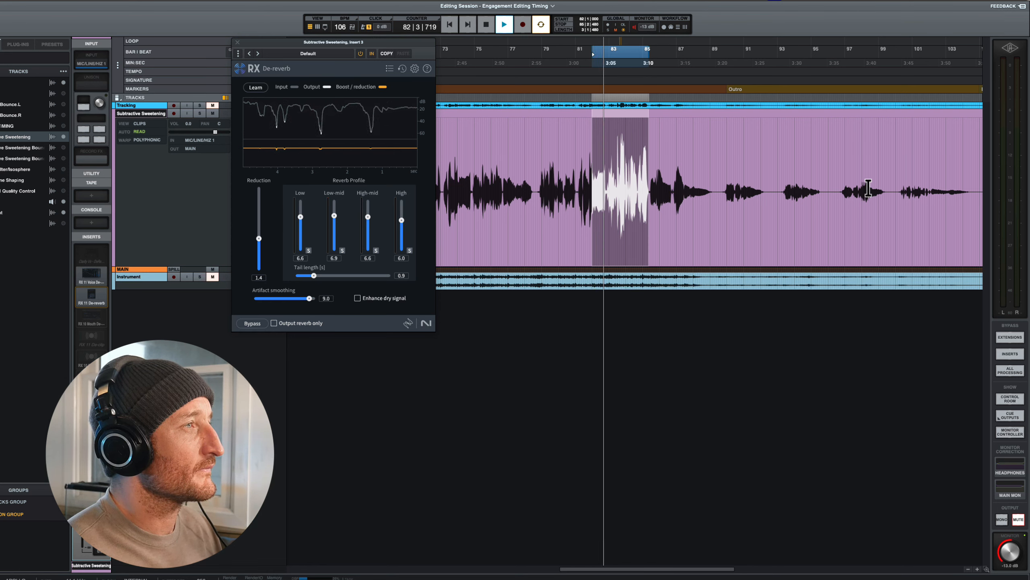
left_click(1013, 372)
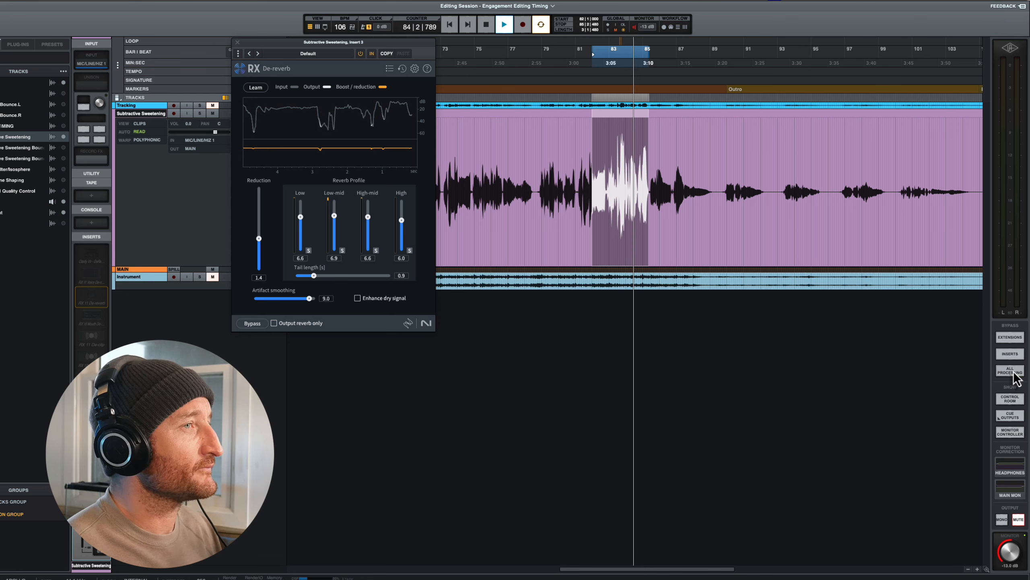
key("space")
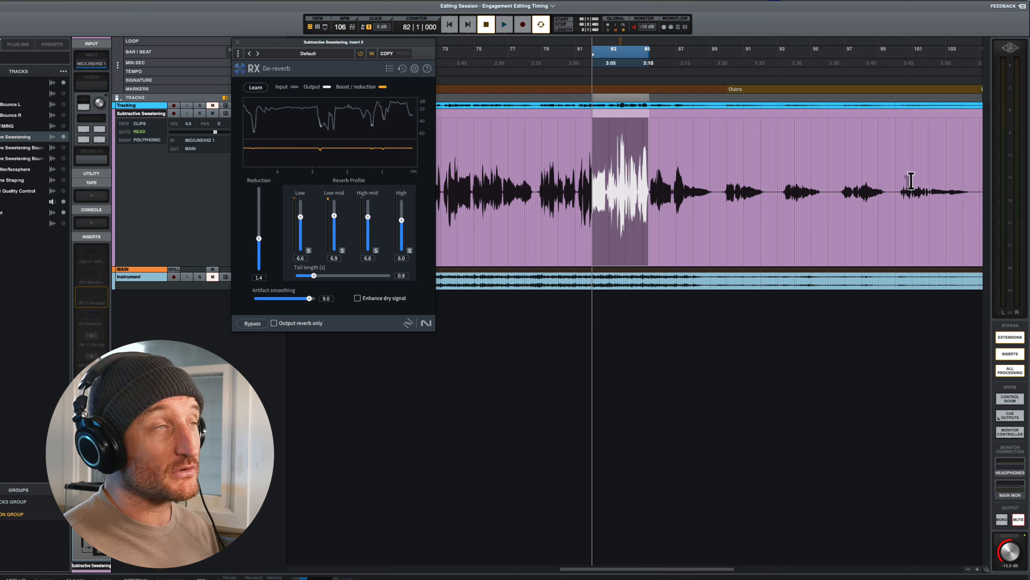
- Loop the quiet final vocal phrase in about bars 100 to 104 and audition it with the processing active
left_click_drag(900, 183, 969, 180)
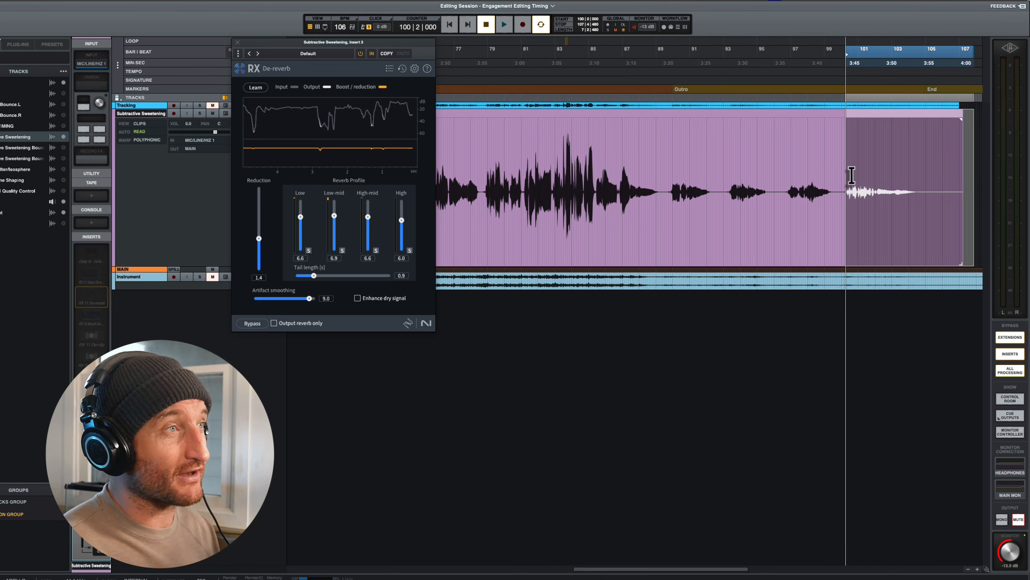
left_click_drag(843, 174, 920, 176)
key("space")
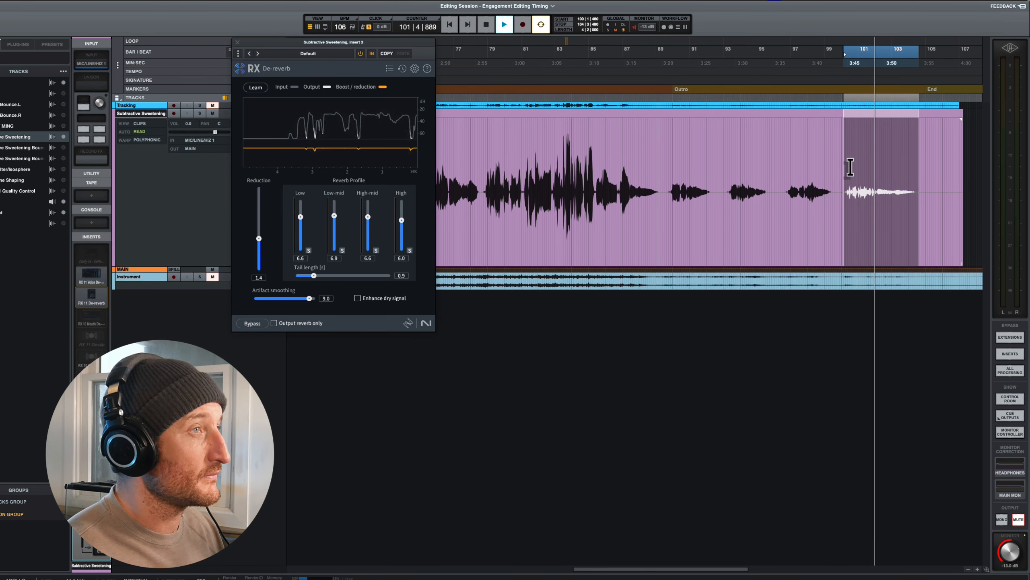
scroll(850, 167, "left", 1)
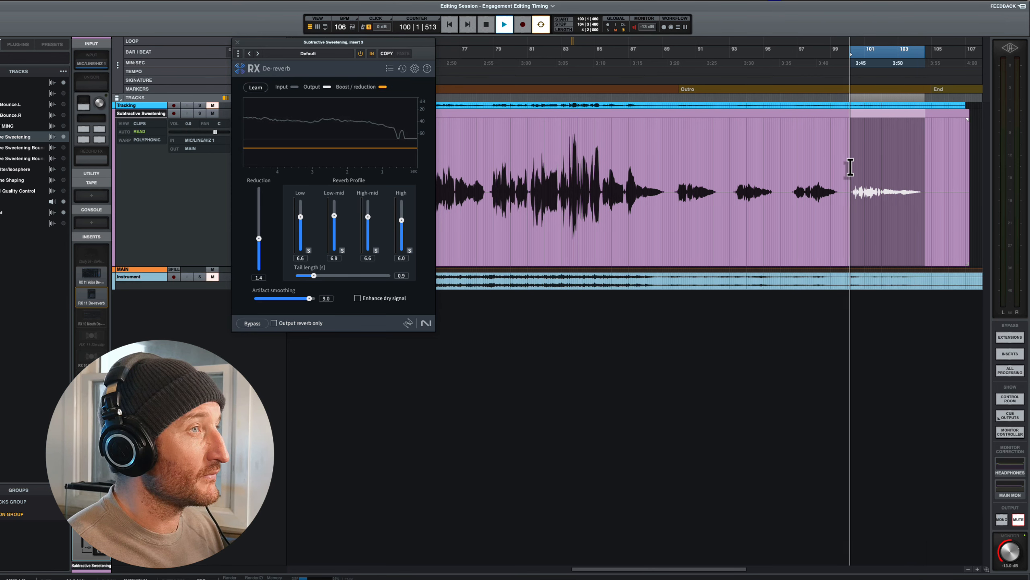
- Stop playback, close De-reverb, and loop the louder vocal passage in about bars 81 to 87
key("space")
left_click(238, 43)
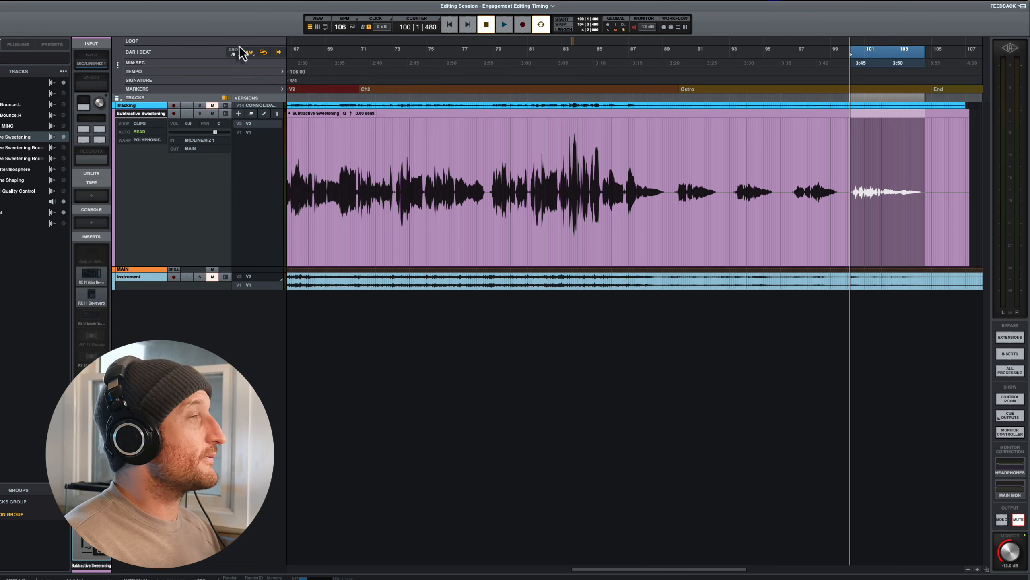
left_click_drag(528, 165, 641, 164)
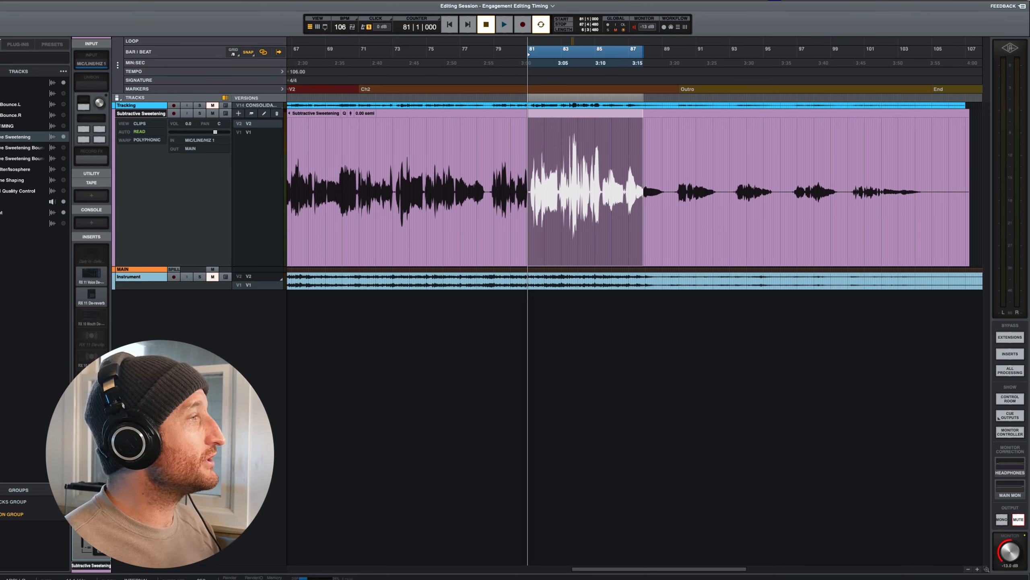
- Review the soothe2 settings on the Subtractive Sweetening track, close the plug-in, and play the looped passage
left_click(91, 378)
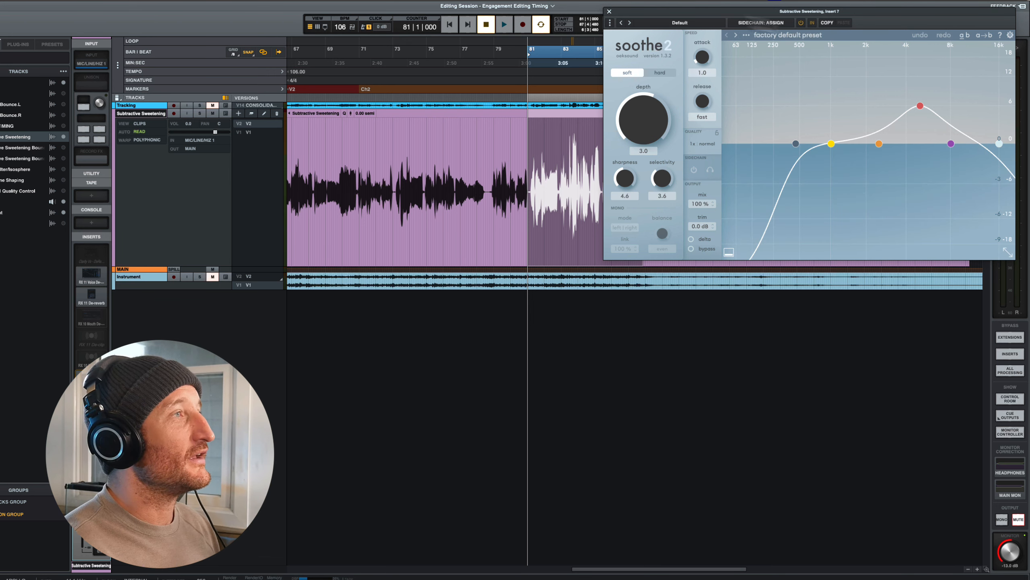
left_click_drag(651, 25, 652, 166)
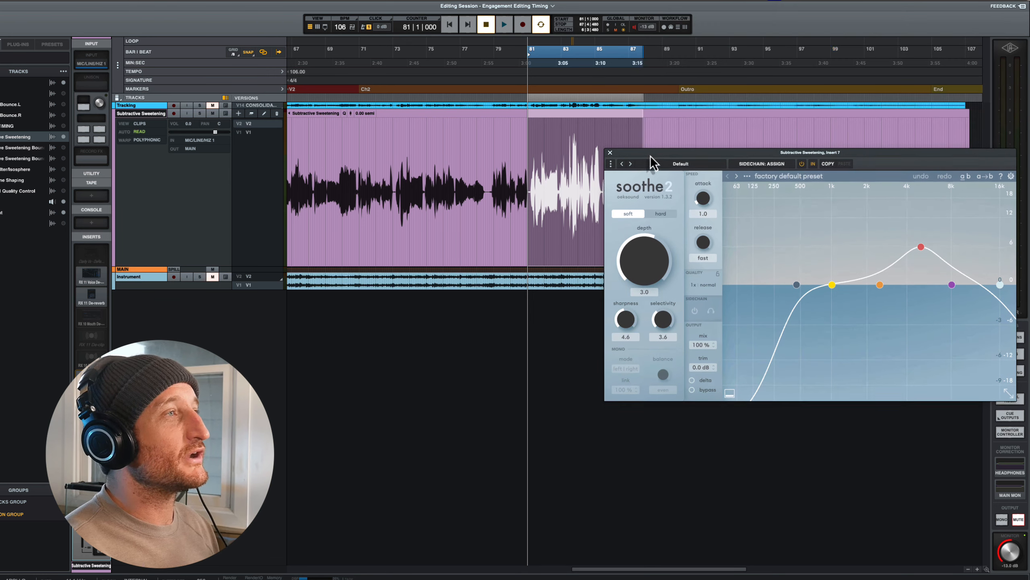
left_click(610, 153)
key("space")
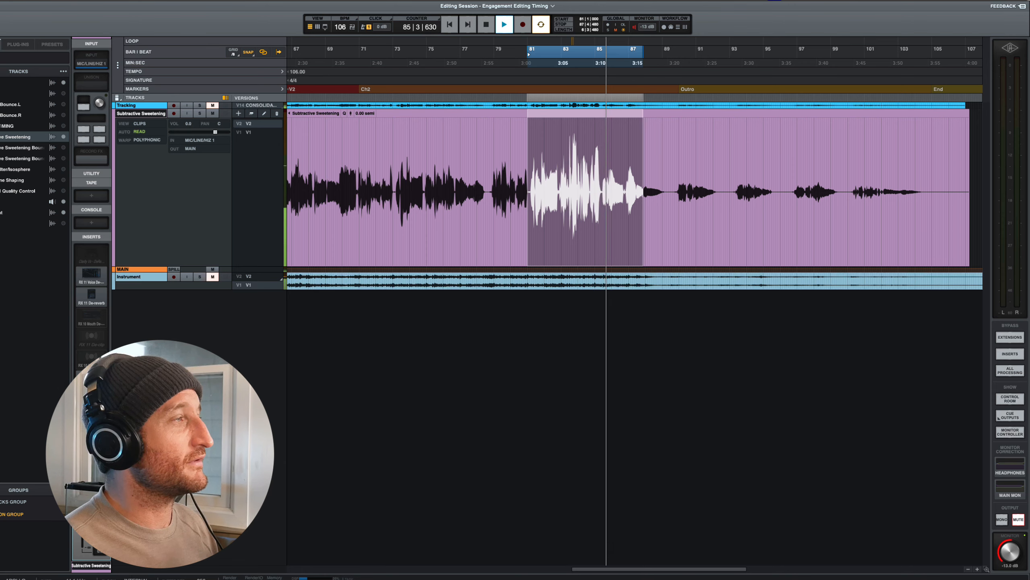
- Watch soothe2 process the looped vocal, compare it bypassed and active, and close the plug-in
left_click(92, 379)
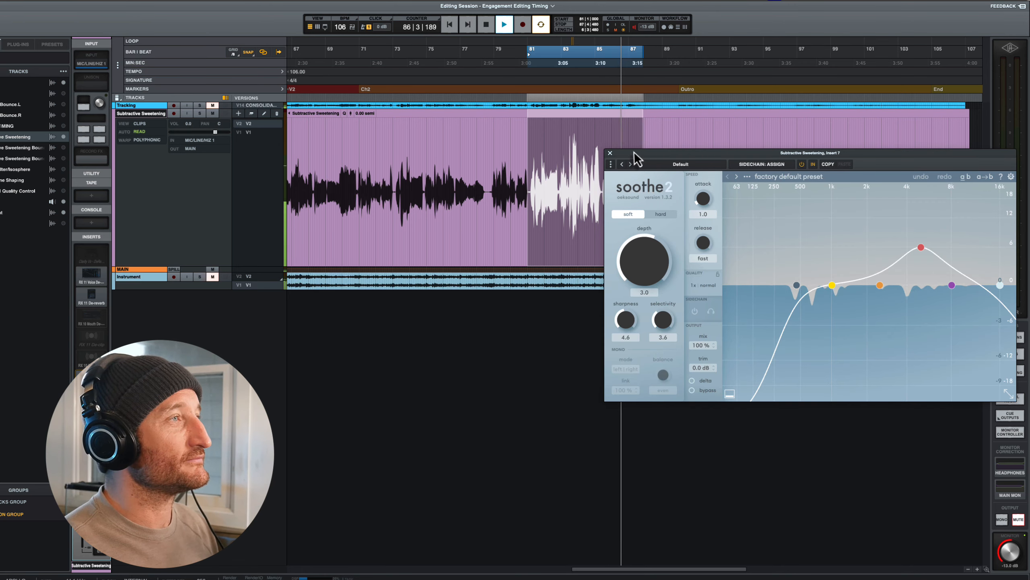
left_click_drag(633, 154, 120, 92)
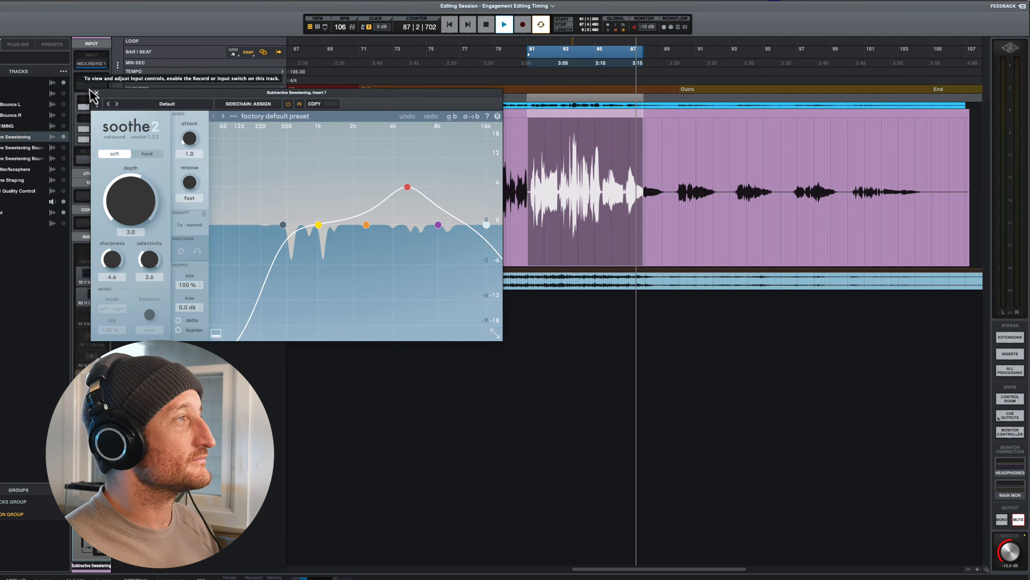
key("space")
key("space")
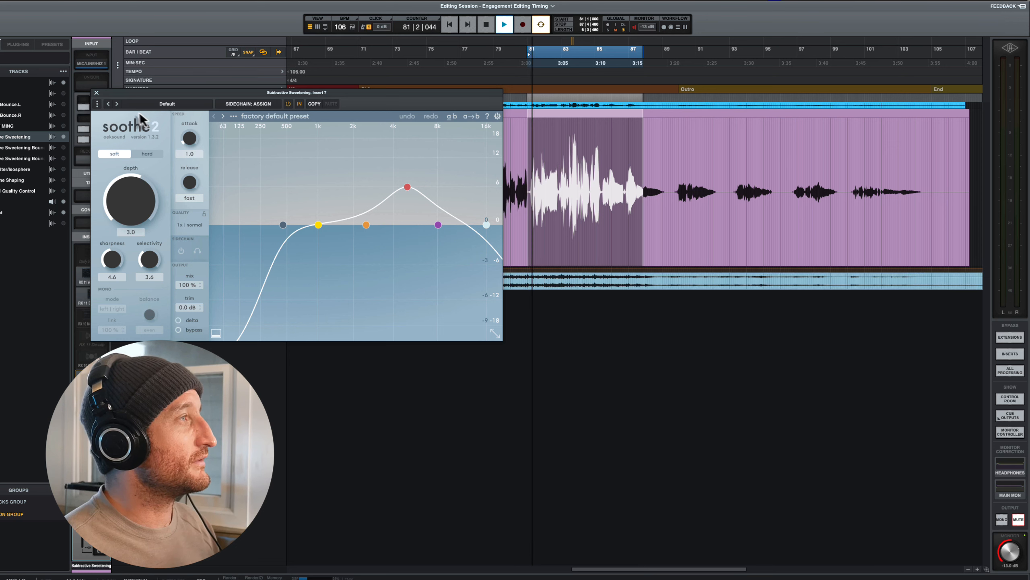
left_click(289, 105)
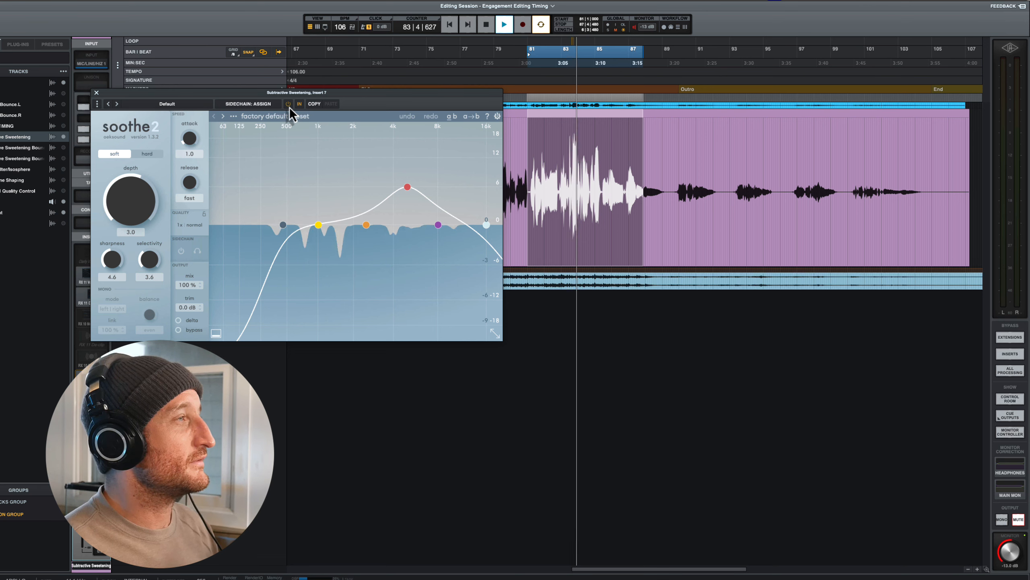
left_click(96, 92)
key("space")
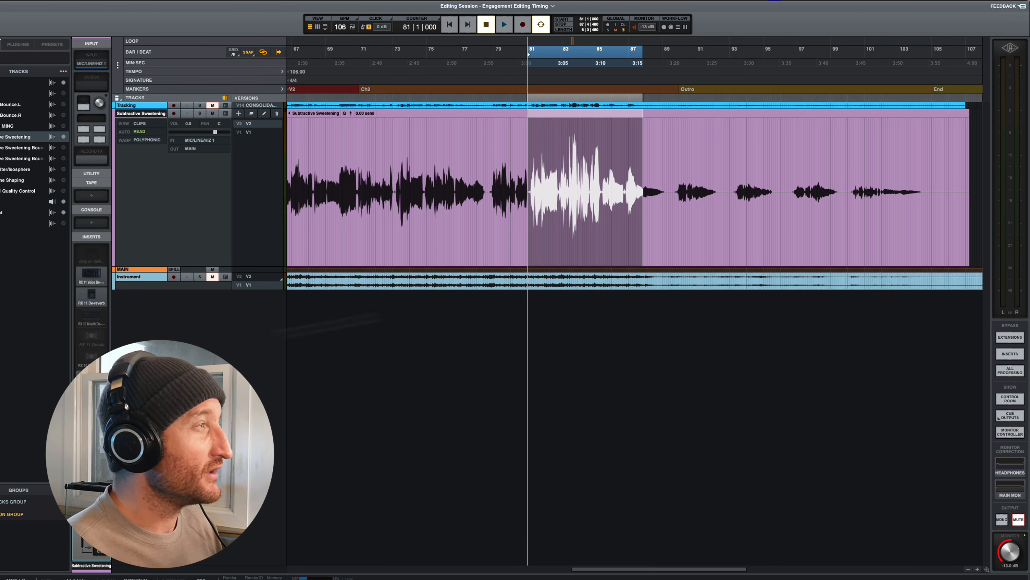
- Play the bar 81 to 87 vocal loop and compare it with all processing bypassed and active
key("space")
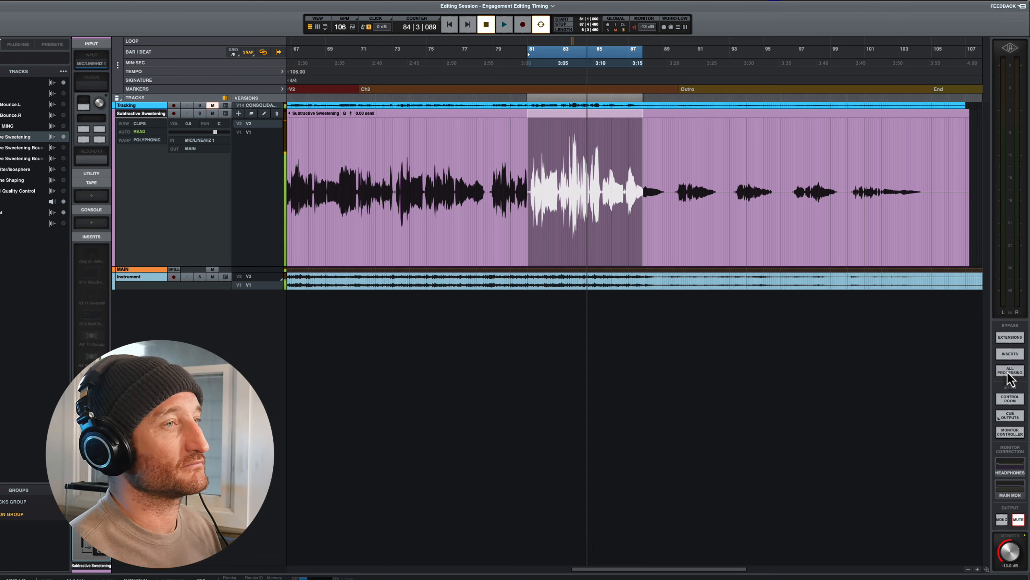
left_click(1009, 370)
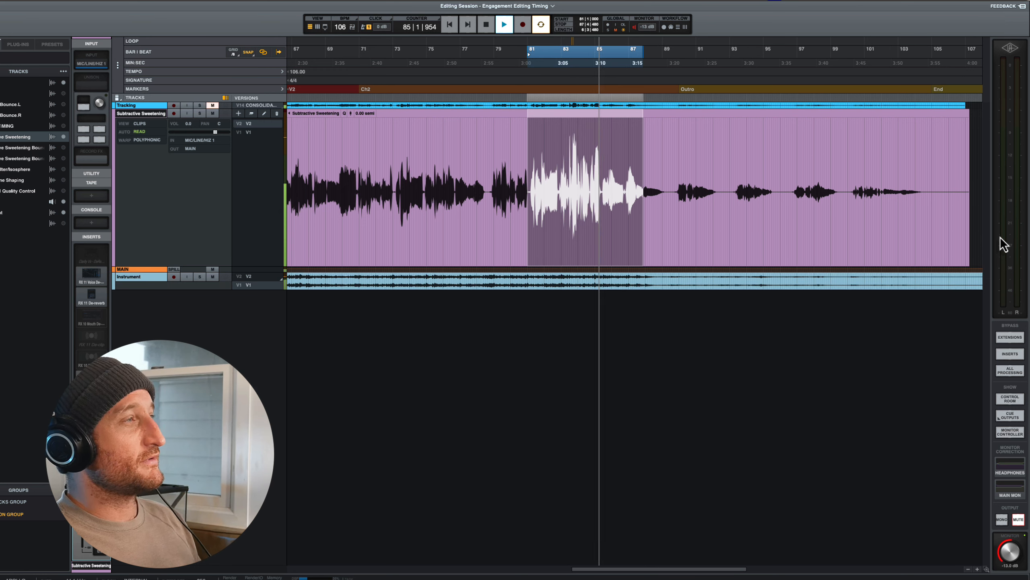
key("space")
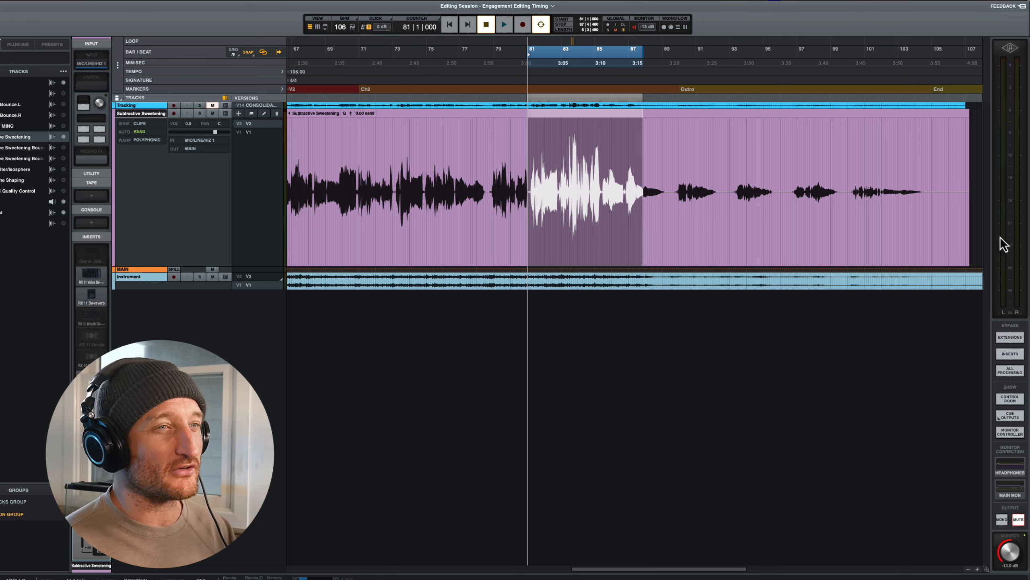